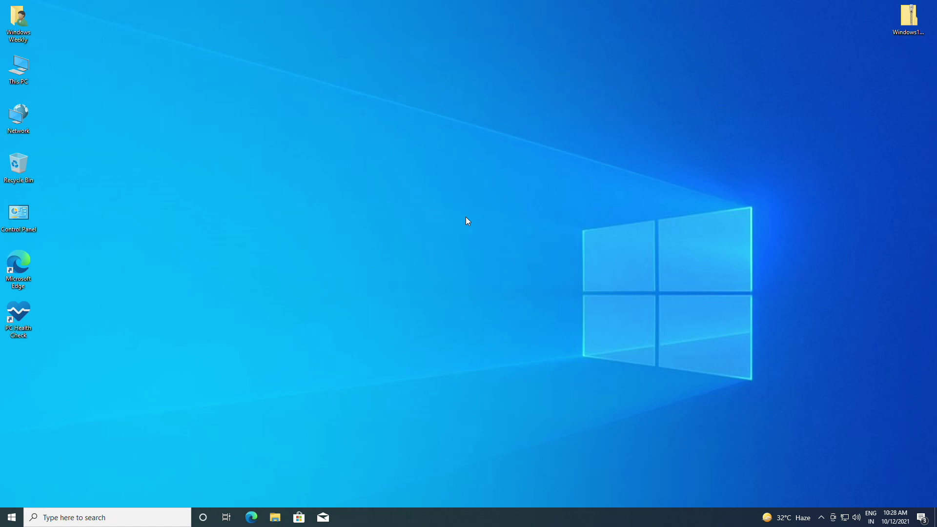
Run PC Health Check and confirm this PC fails the Windows 11 requirements
{"action": "left_click", "coordinate": [20, 318]}
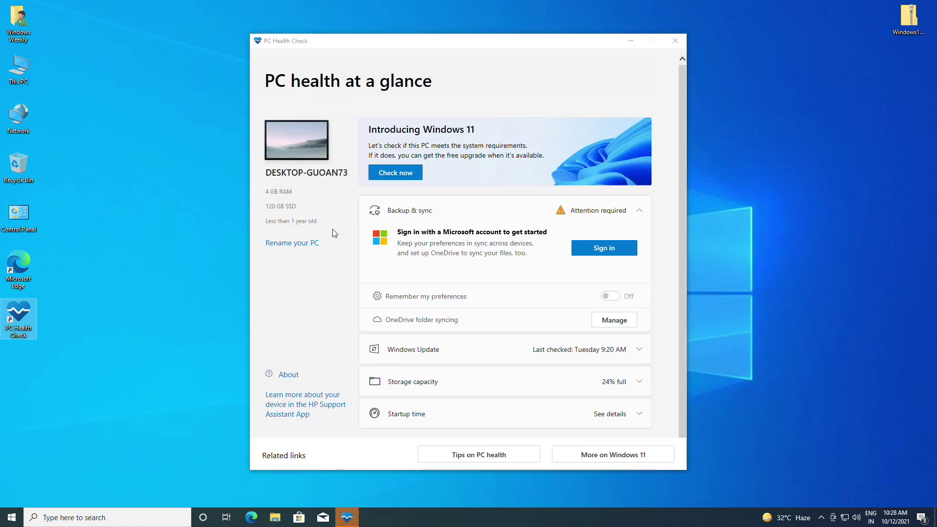
{"action": "left_click", "coordinate": [395, 178]}
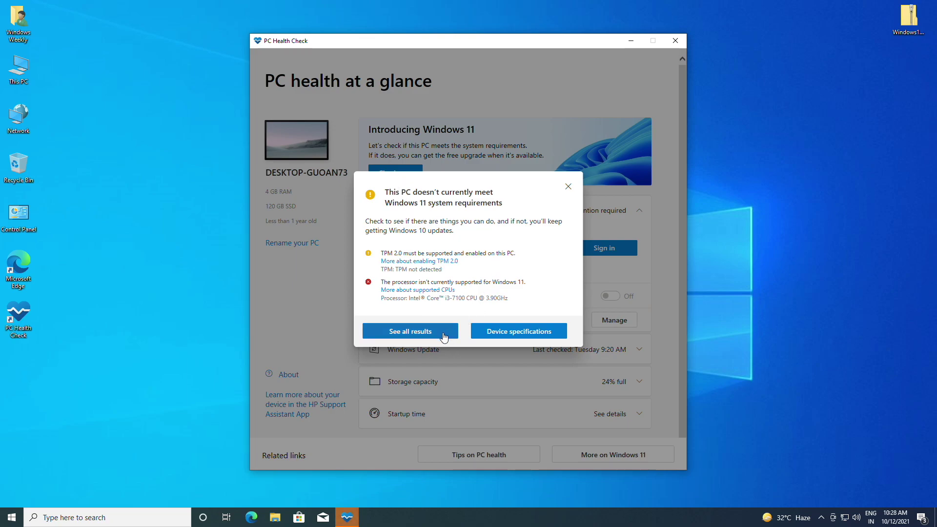
{"action": "left_click", "coordinate": [439, 336]}
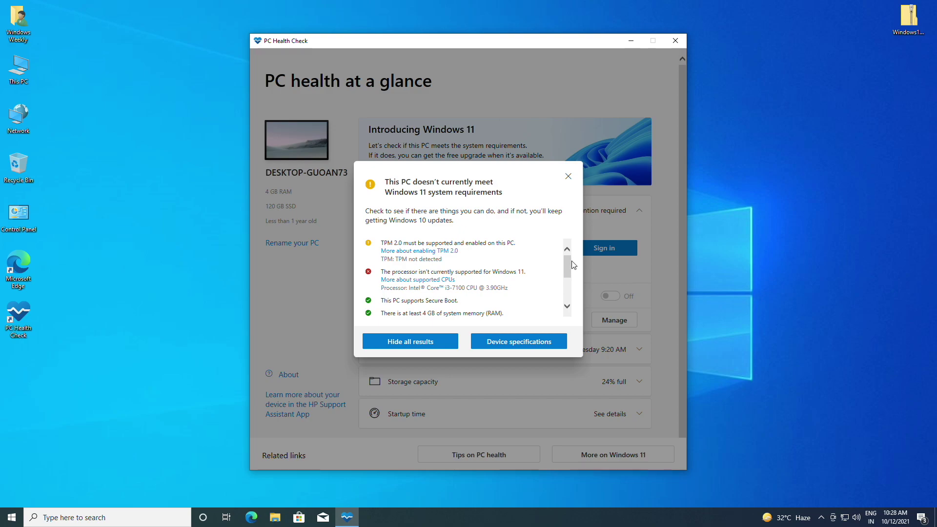
{"action": "mouse_move", "coordinate": [567, 263]}
{"action": "left_mouse_down"}
{"action": "mouse_move", "coordinate": [564, 289]}
{"action": "mouse_move", "coordinate": [566, 257]}
{"action": "left_mouse_up"}
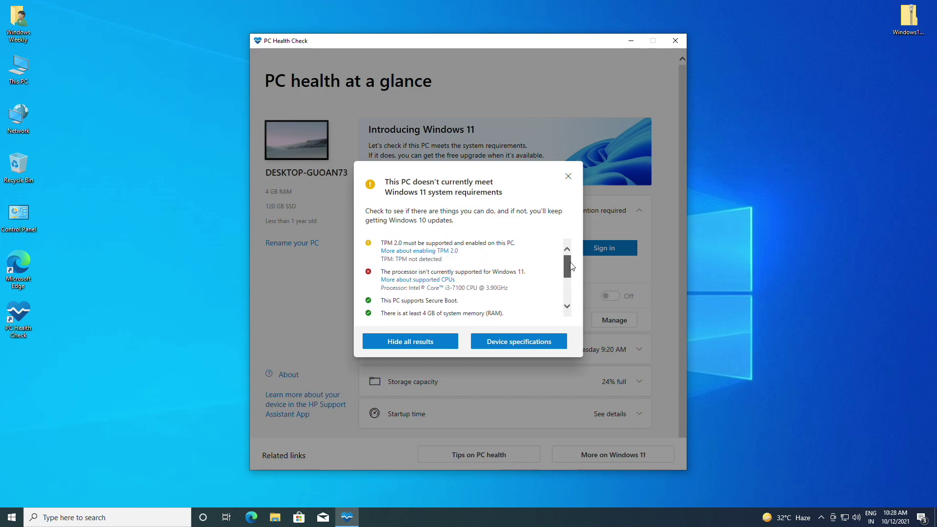
{"action": "left_click", "coordinate": [568, 177]}
{"action": "left_click", "coordinate": [676, 41]}
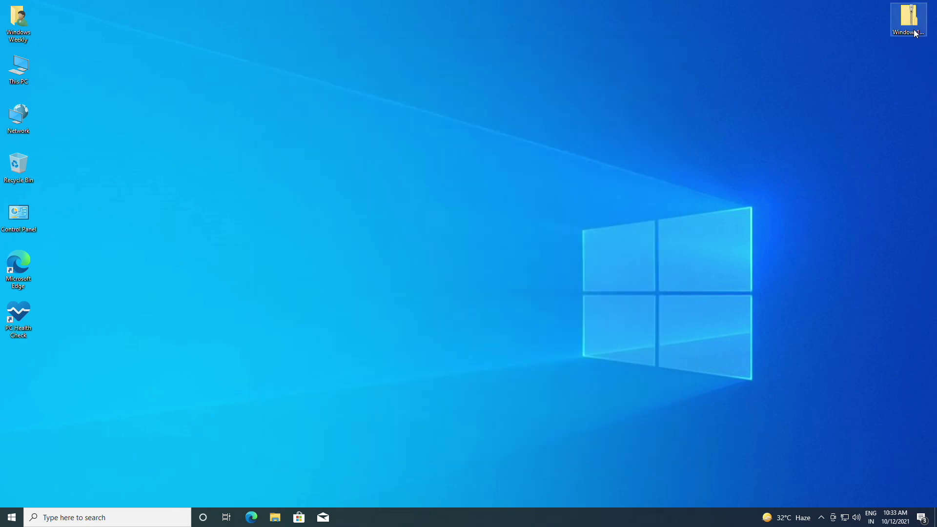
Extract the Windows11Upgrade_EN zip to its suggested Desktop folder
{"action": "right_click", "coordinate": [916, 34]}
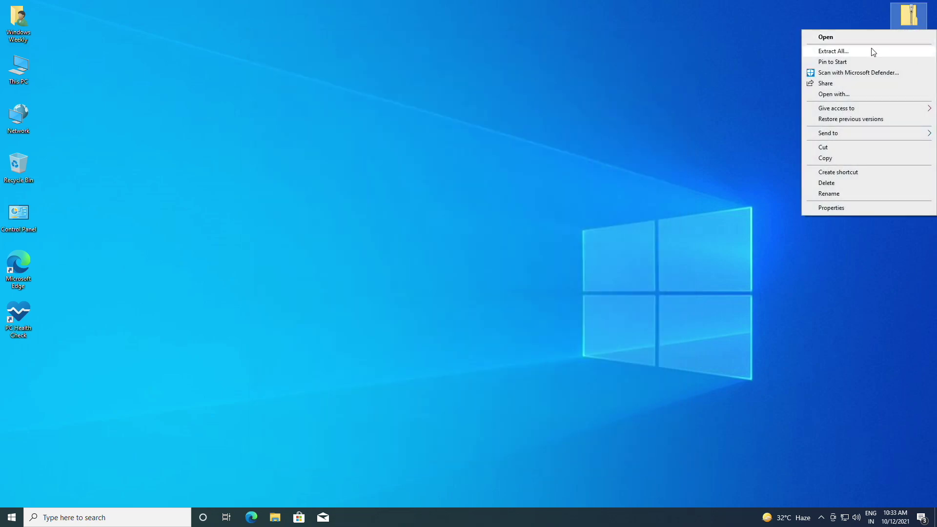
{"action": "left_click", "coordinate": [872, 49]}
{"action": "left_click", "coordinate": [562, 352]}
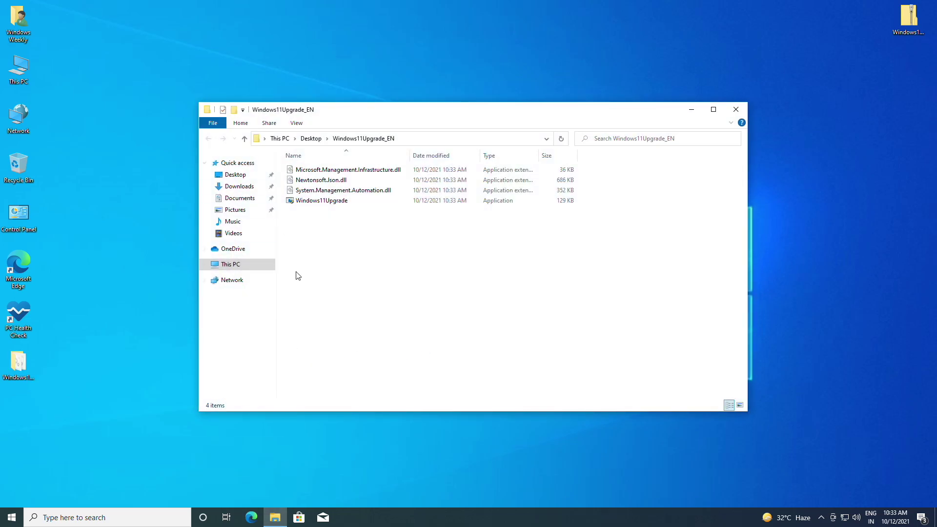
Launch Windows11Upgrade, running it anyway past SmartScreen and allowing it in the UAC prompt
{"action": "double_click", "coordinate": [348, 202]}
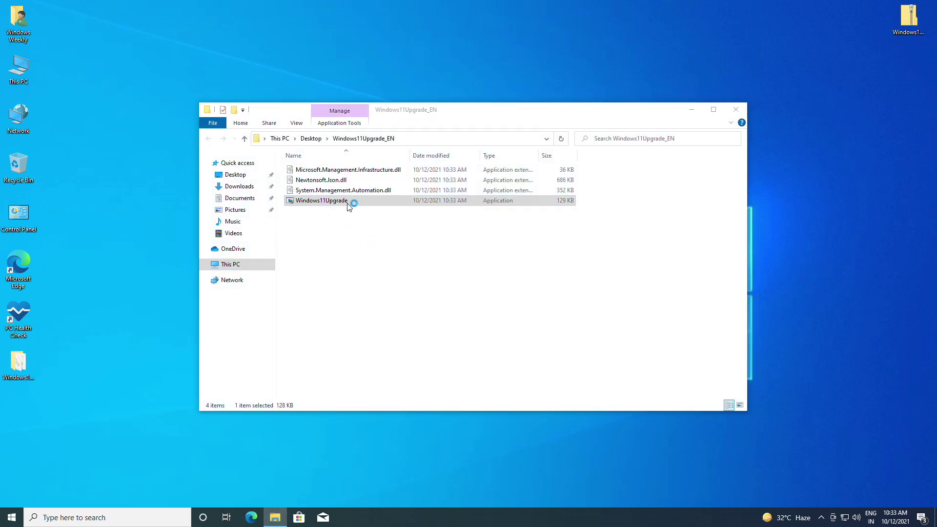
{"action": "left_click", "coordinate": [363, 189]}
{"action": "left_click", "coordinate": [502, 349]}
{"action": "left_click", "coordinate": [413, 328]}
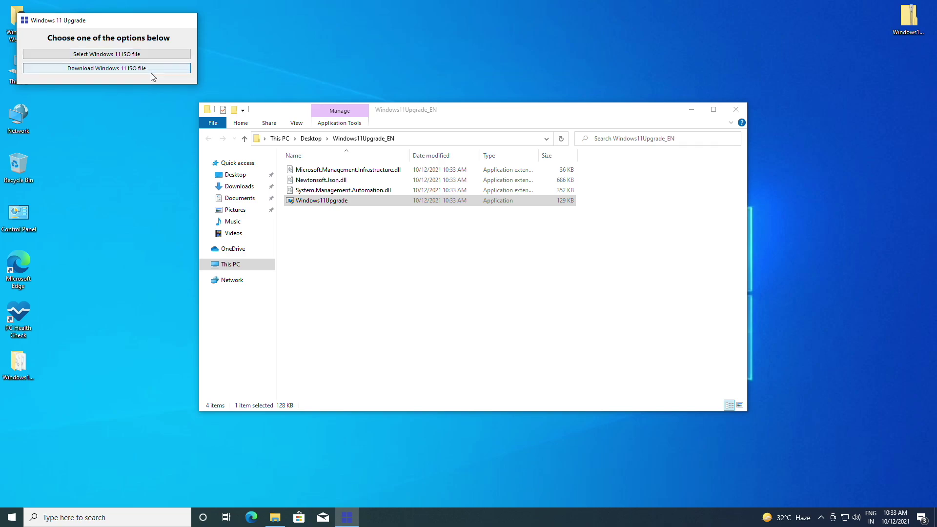
Download the English Windows 11 ISO from the Windows 11 Upgrade tool
{"action": "left_click", "coordinate": [149, 69]}
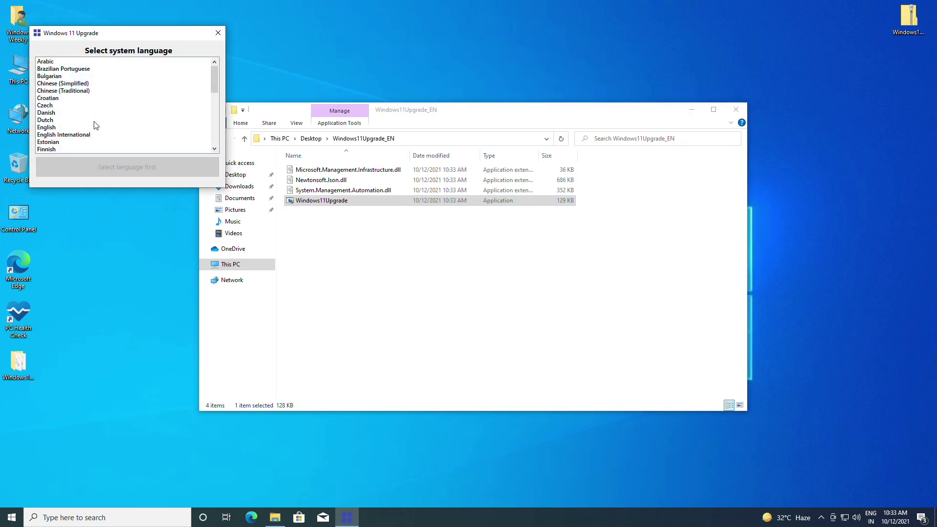
{"action": "left_click", "coordinate": [65, 128]}
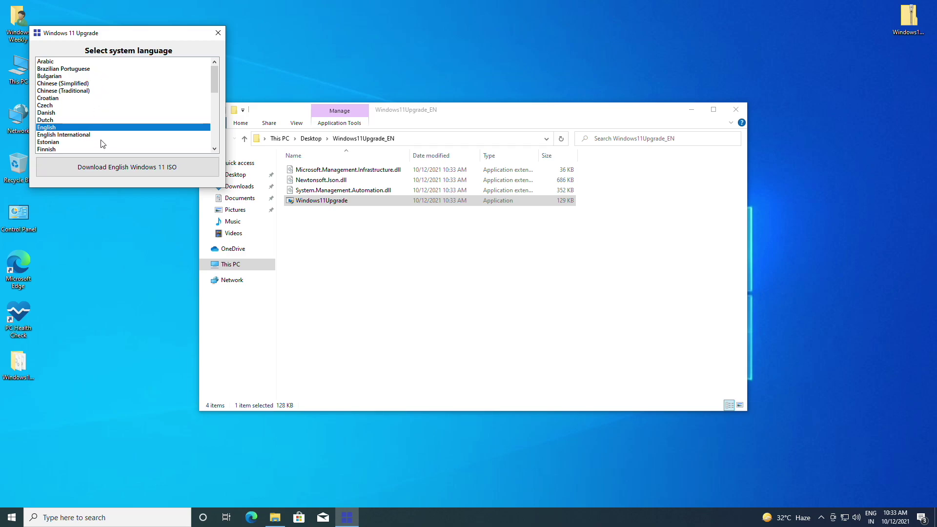
{"action": "left_click", "coordinate": [130, 172]}
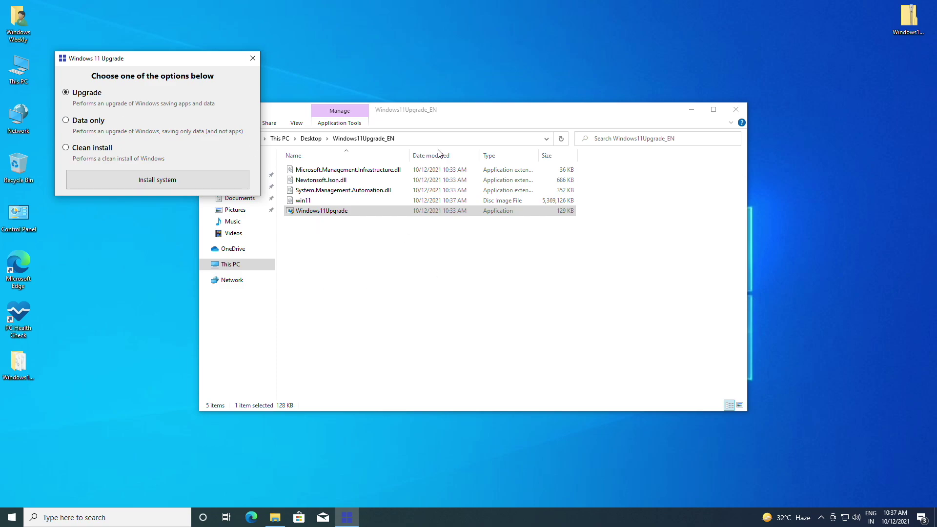
Close the Windows11Upgrade_EN folder window and move the upgrade options dialog to the screen centre
{"action": "left_click", "coordinate": [736, 109]}
{"action": "left_click_drag", "start_coordinate": [108, 61], "coordinate": [431, 173]}
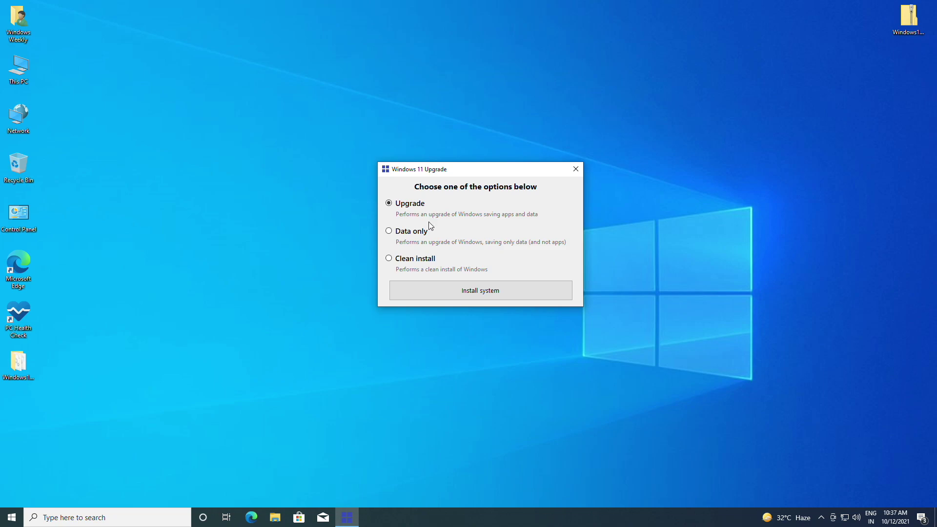
Start the in-place Upgrade install and let it run through restarts to the Windows 11 desktop
{"action": "left_click", "coordinate": [468, 297]}
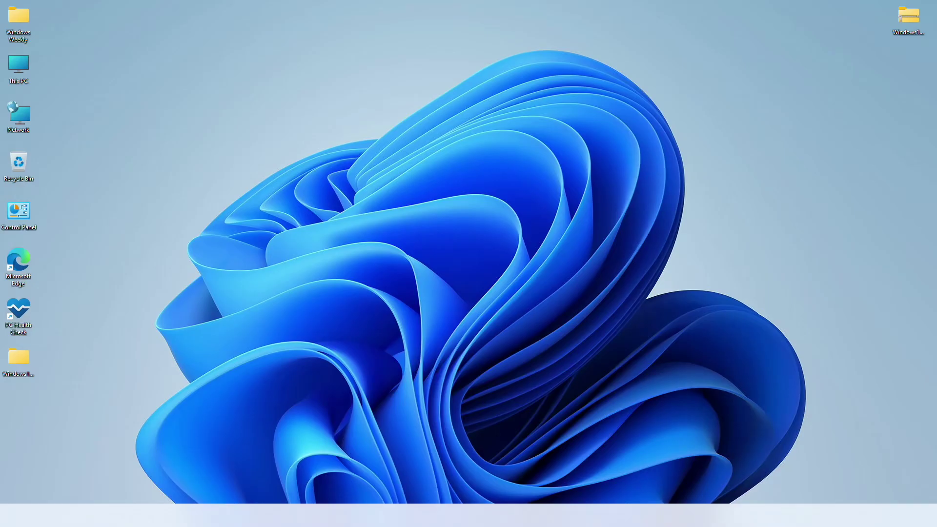
{"action": "key", "text": "super"}
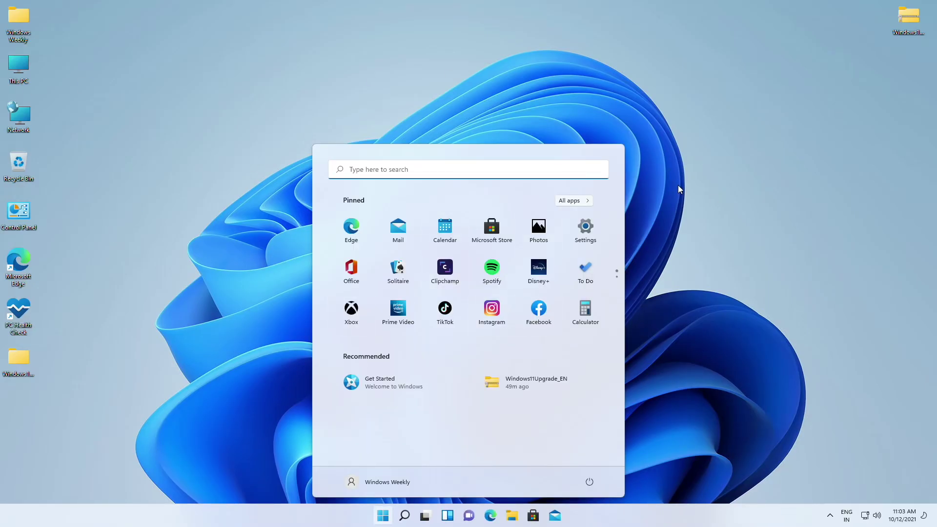
{"action": "left_click", "coordinate": [684, 202]}
{"action": "right_click", "coordinate": [499, 195]}
{"action": "left_click", "coordinate": [500, 201]}
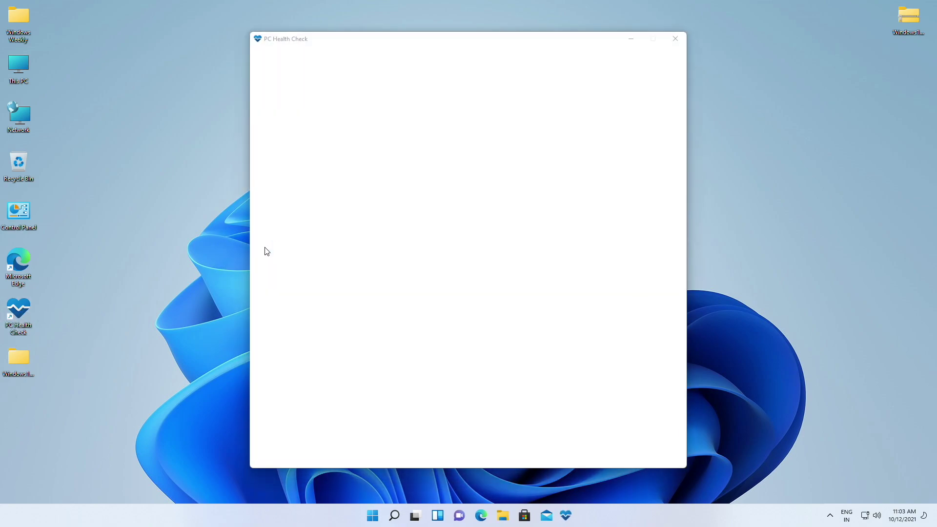
{"action": "left_click", "coordinate": [396, 171]}
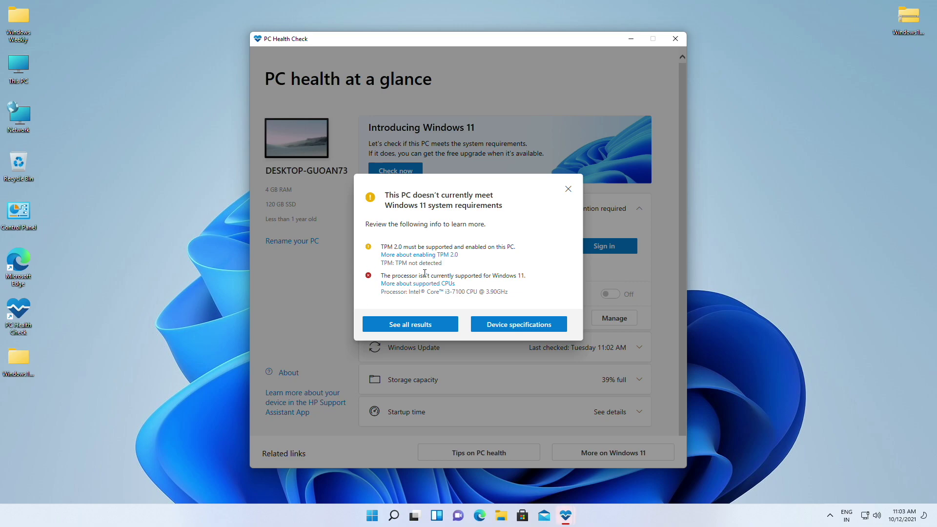
{"action": "left_click", "coordinate": [568, 190]}
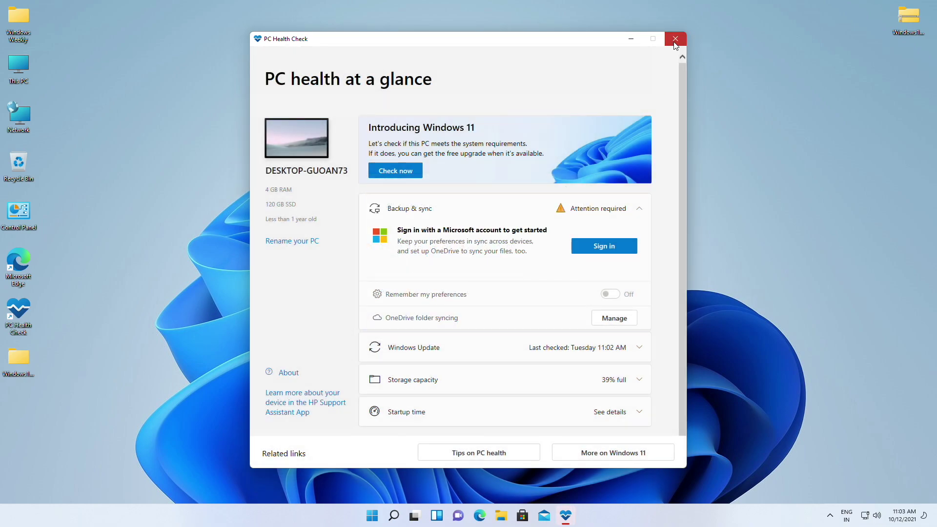
{"action": "left_click", "coordinate": [675, 43]}
{"action": "right_click", "coordinate": [533, 133]}
Run winver from Start search to show the Windows 11 Pro 21H2 version details
{"action": "left_click", "coordinate": [562, 176]}
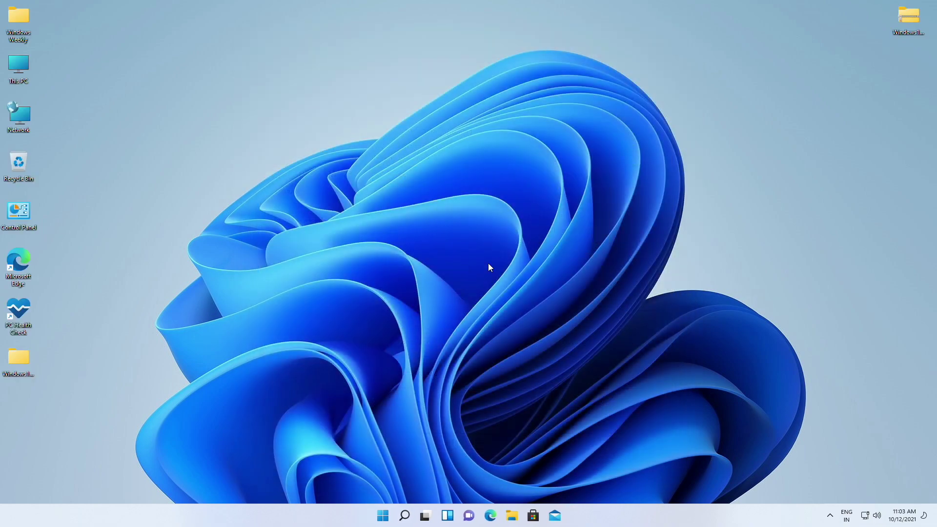
{"action": "key", "text": "super"}
{"action": "type", "text": "winver"}
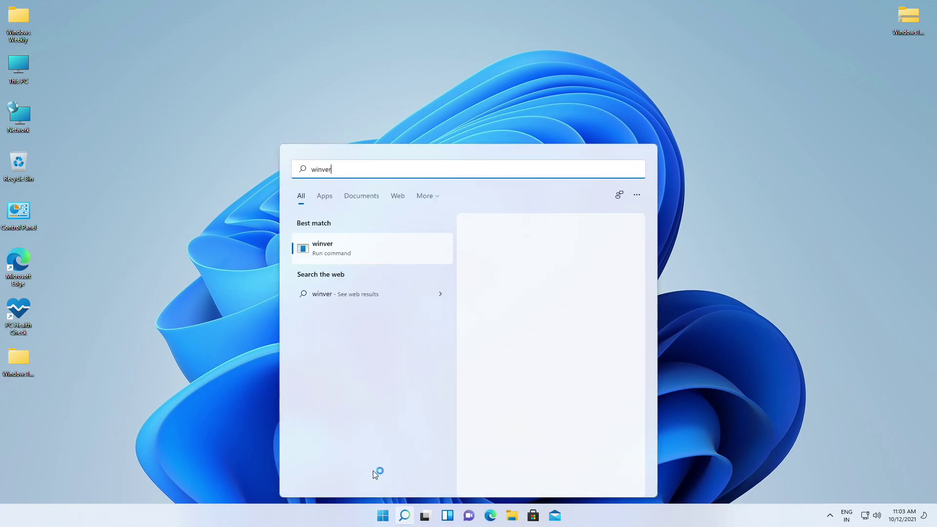
{"action": "key", "text": "Return"}
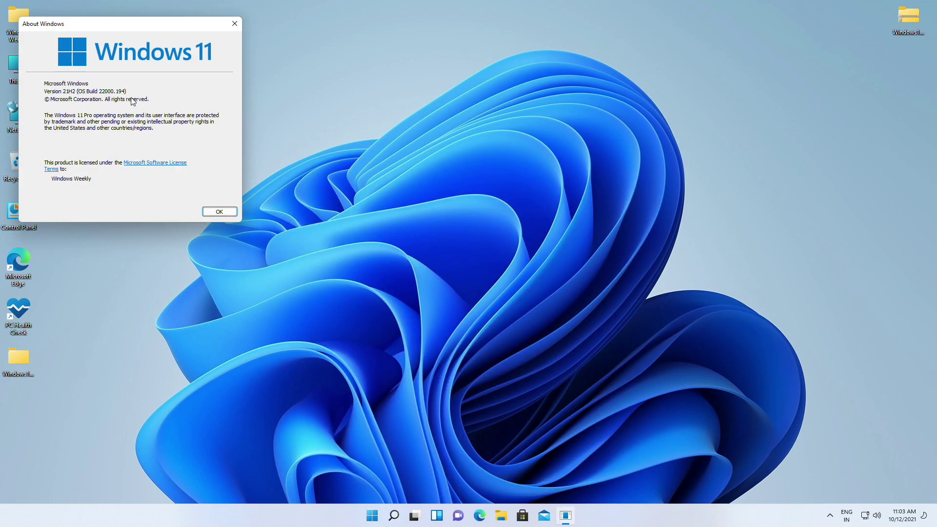